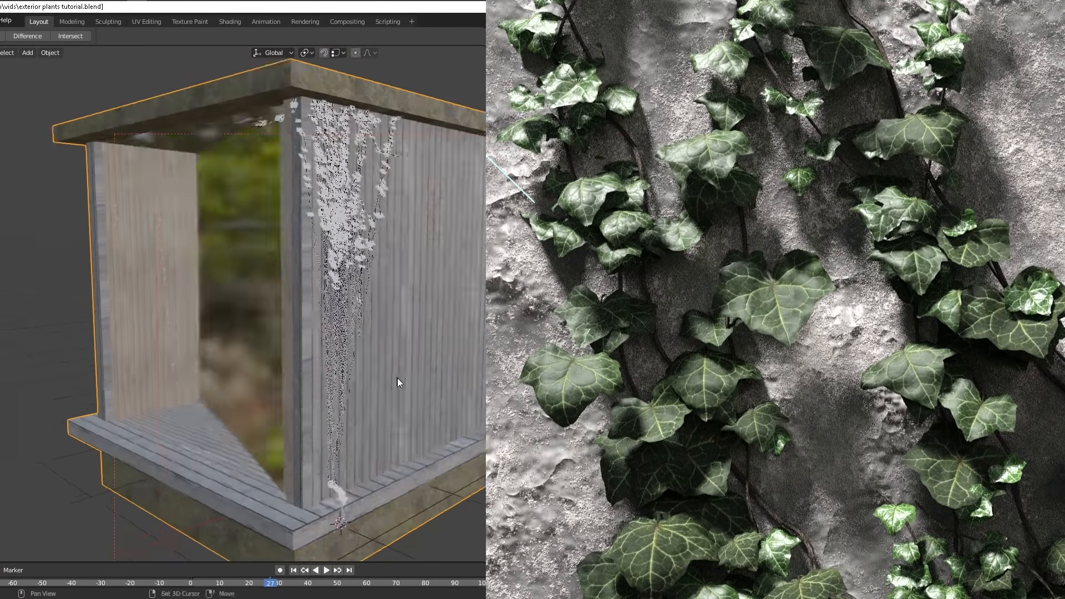
middle_click_drag(397, 382, 427, 300)
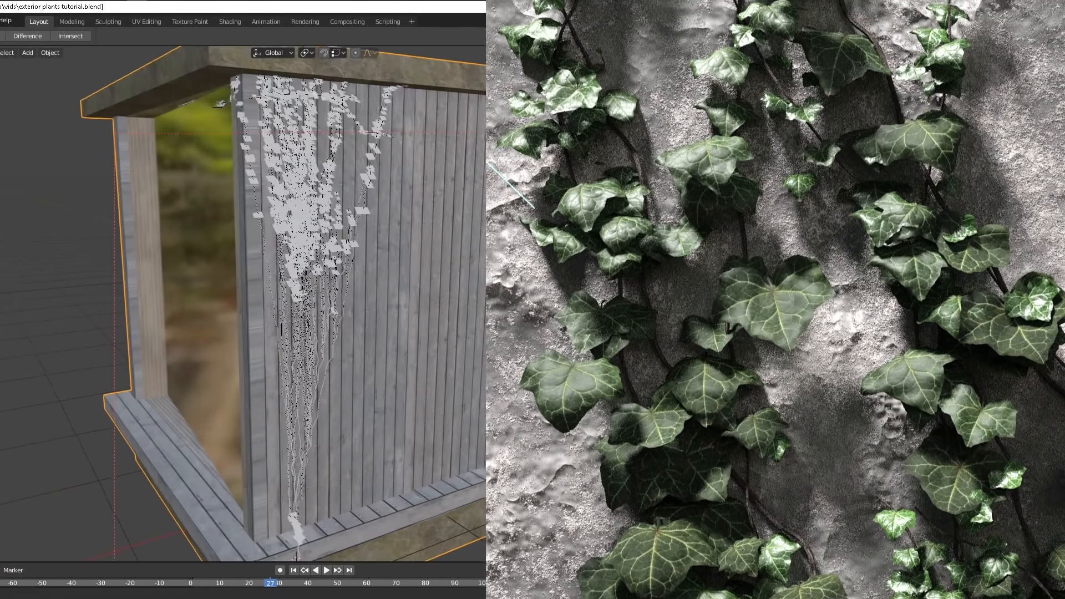
left_click(389, 261)
key("Delete")
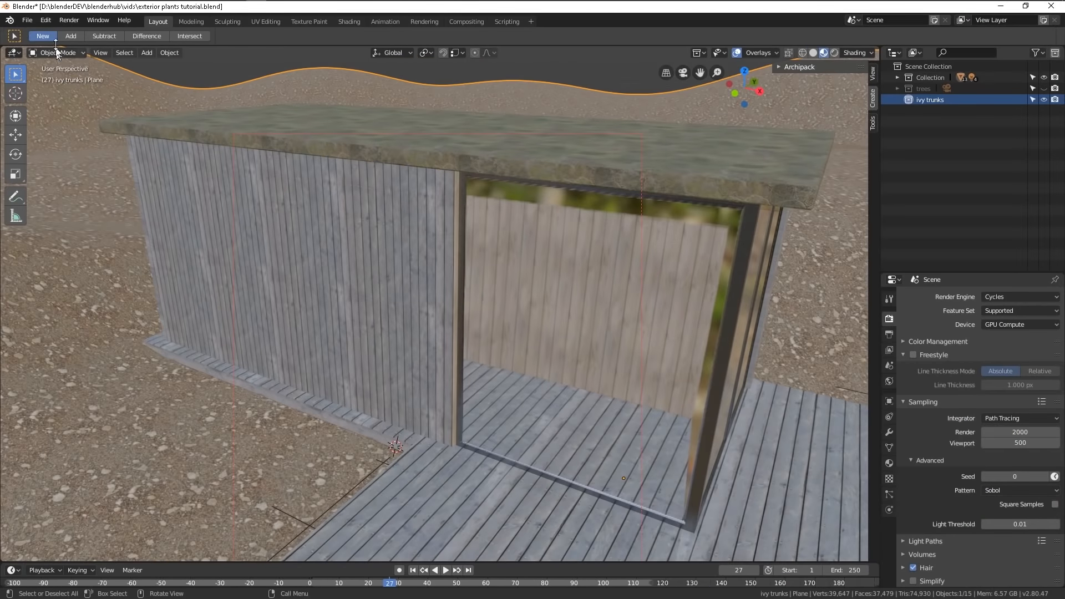
Enable the Add Curve: IvyGen and Add Mesh: Blender Kit add-ons in the preferences
left_click(49, 20)
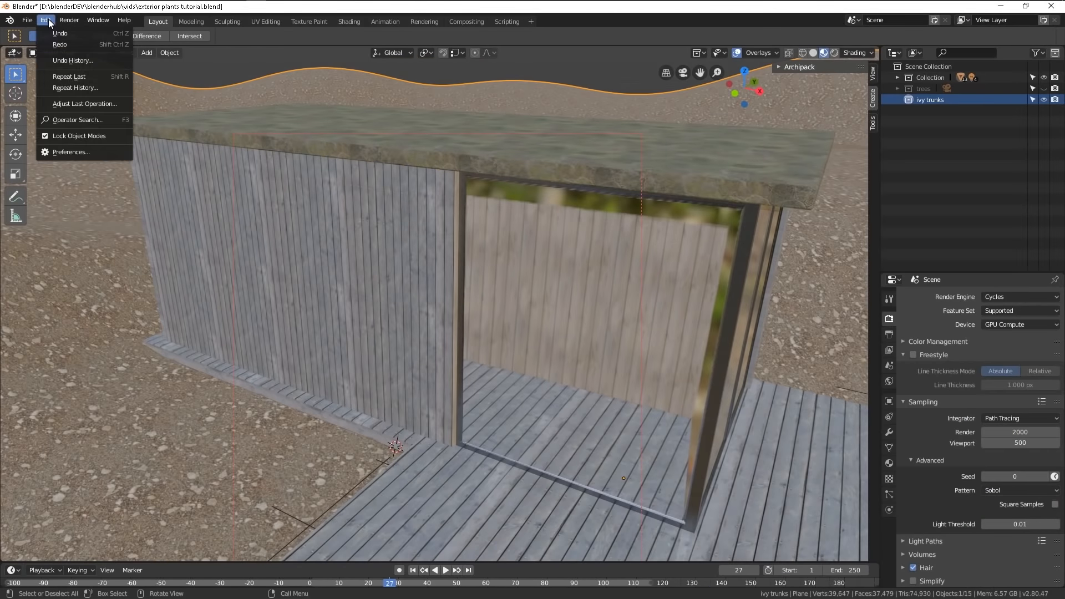
left_click(85, 152)
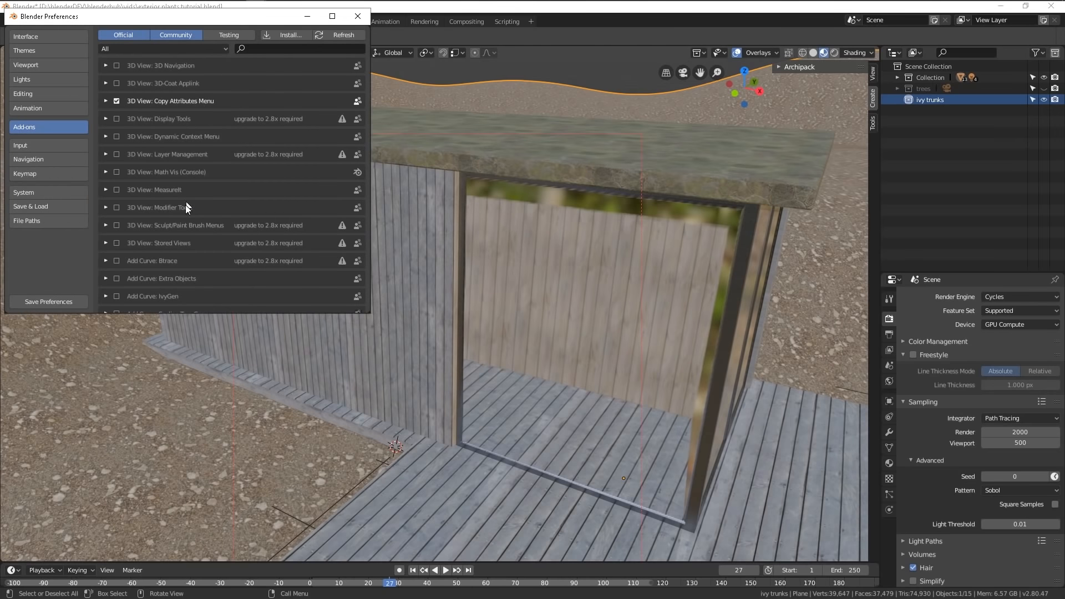
scroll(186, 205, "down", 3)
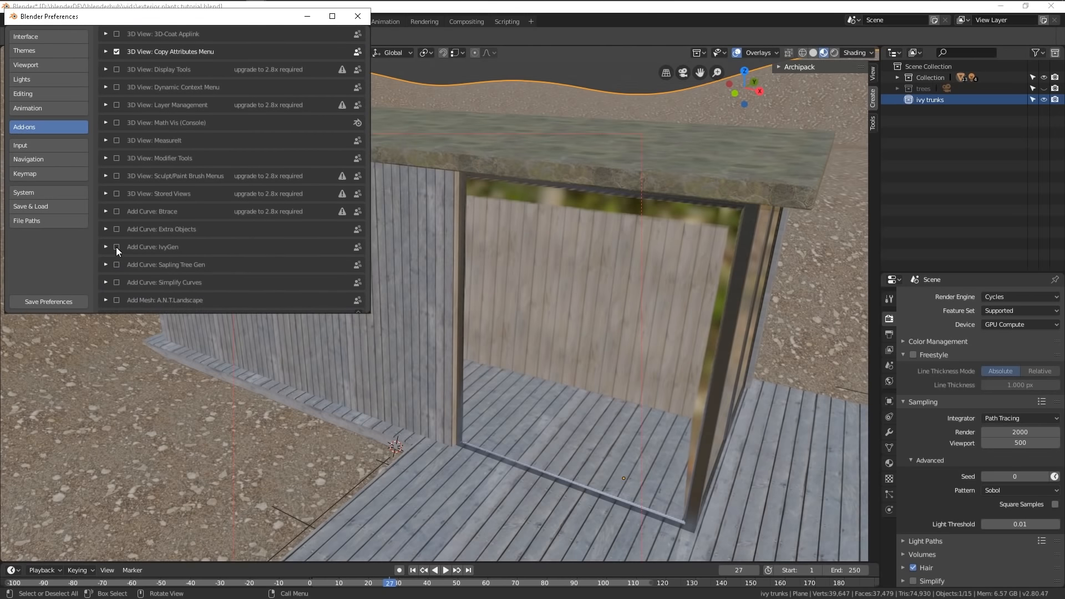
left_click(116, 247)
scroll(145, 249, "down", 6)
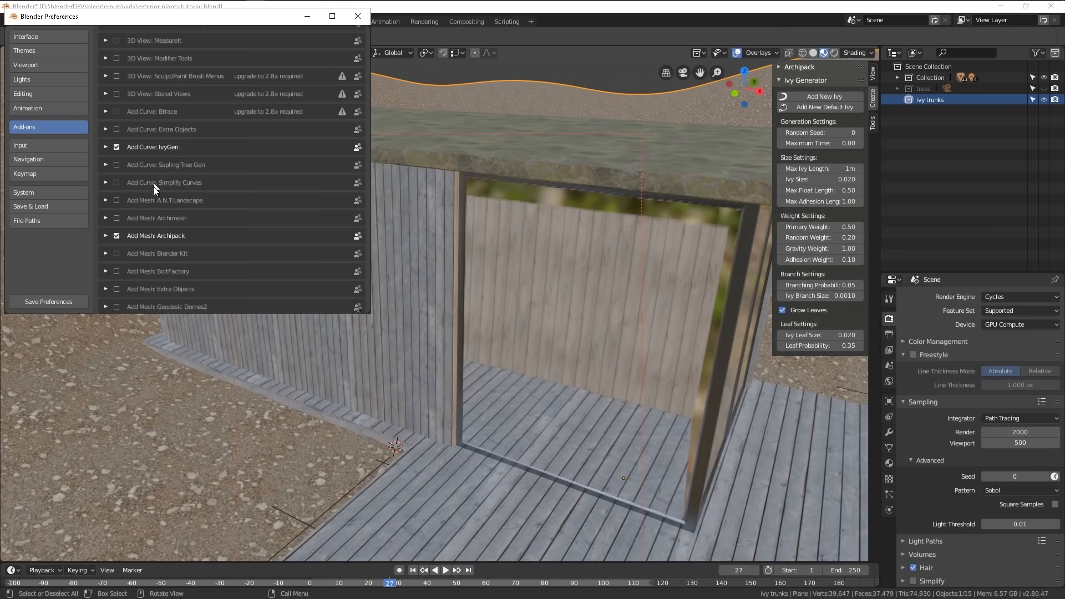
left_click(118, 255)
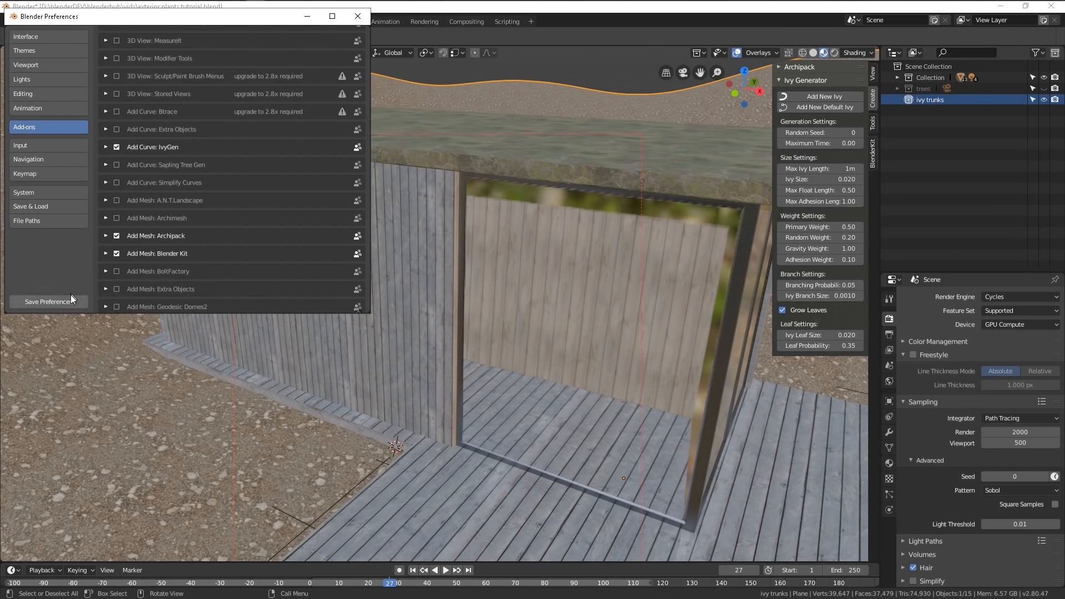
left_click(357, 16)
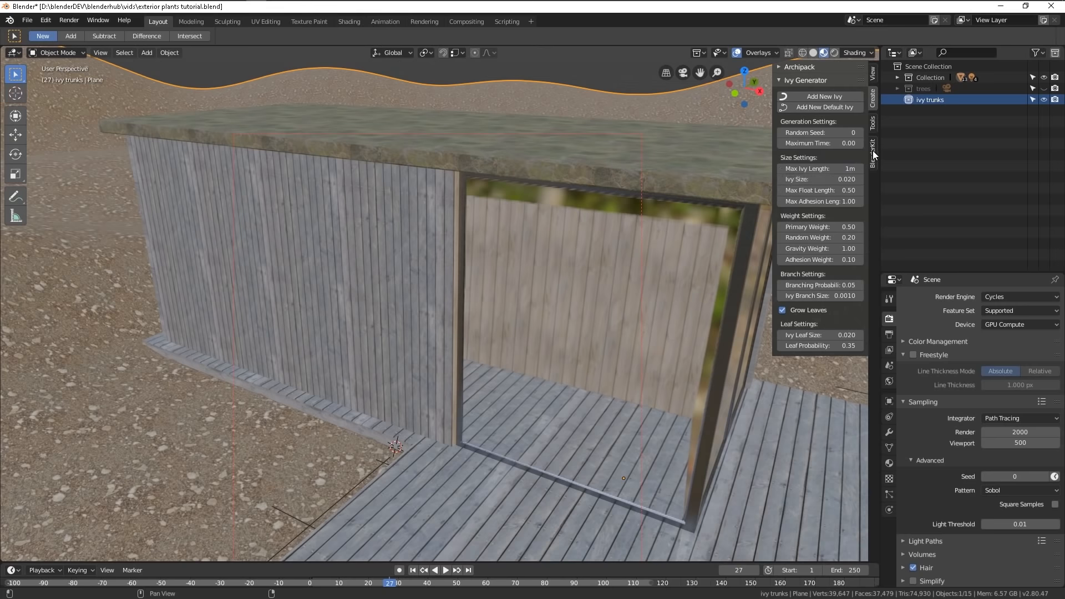
Place the 3D cursor on the ledge at the outer corner of the wooden wall's base, then return to object selection
middle_click_drag(691, 244, 203, 232)
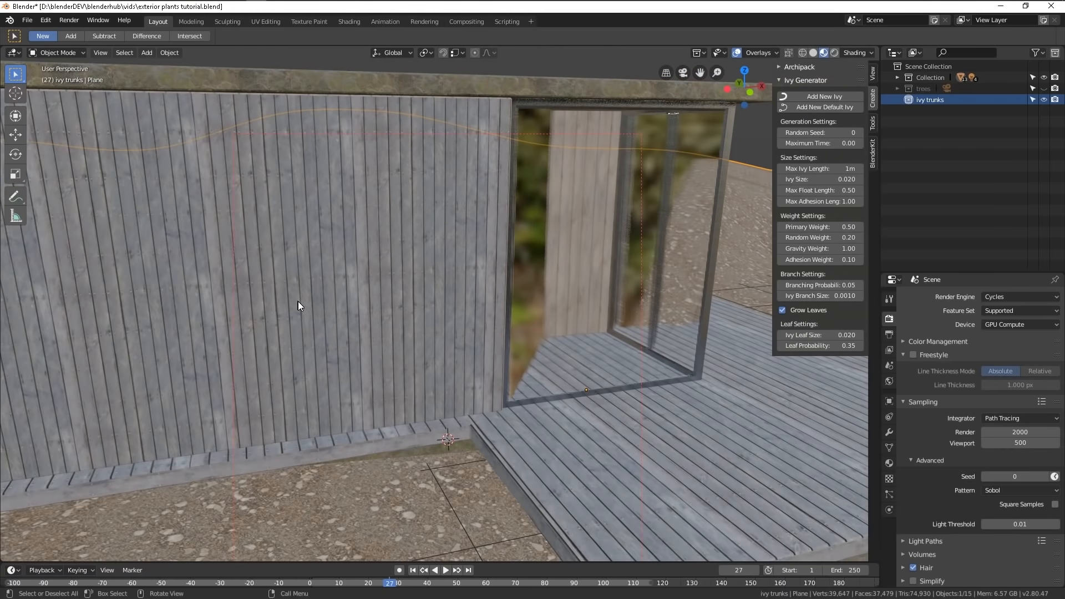
middle_click_drag(476, 451, 480, 386)
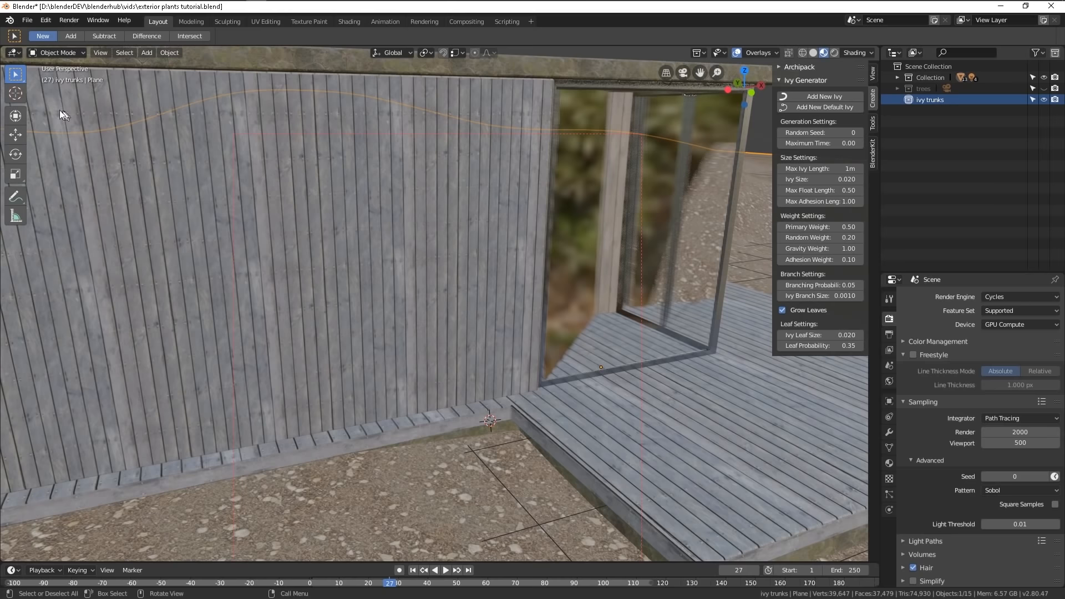
left_click(15, 93)
middle_click_drag(219, 290, 410, 395)
left_click(282, 434)
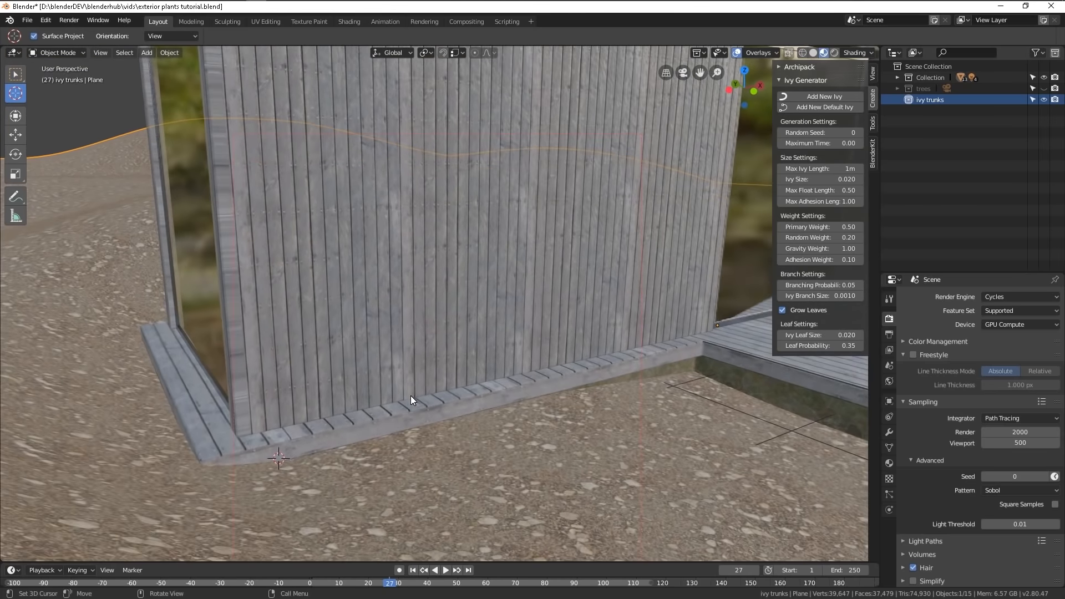
left_click(15, 73)
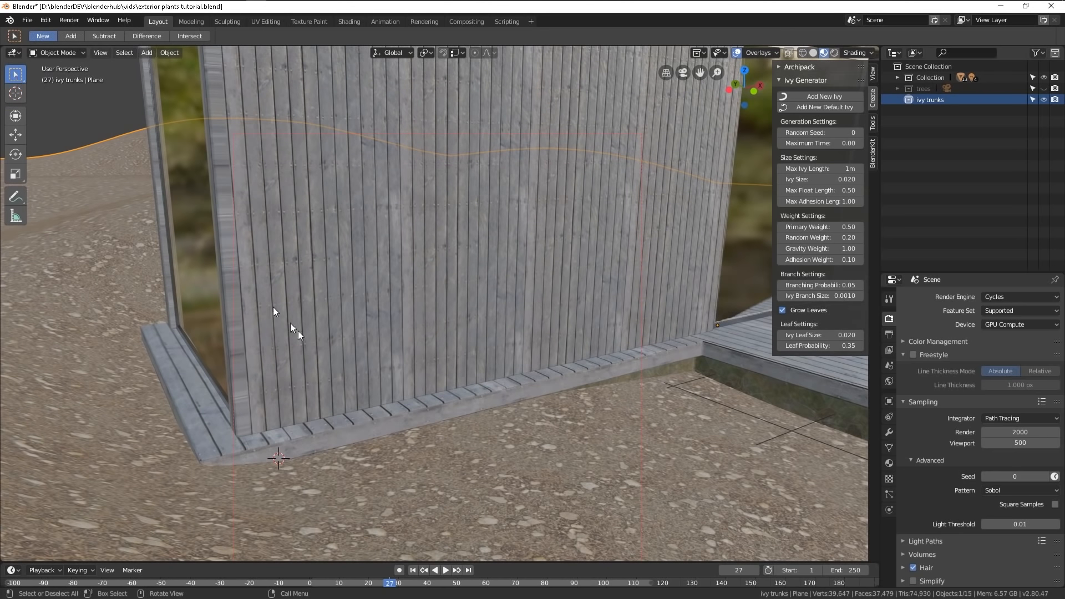
Duplicate the walls, the base home and Cube.004 in place and join the copies into a single object
left_click(361, 386)
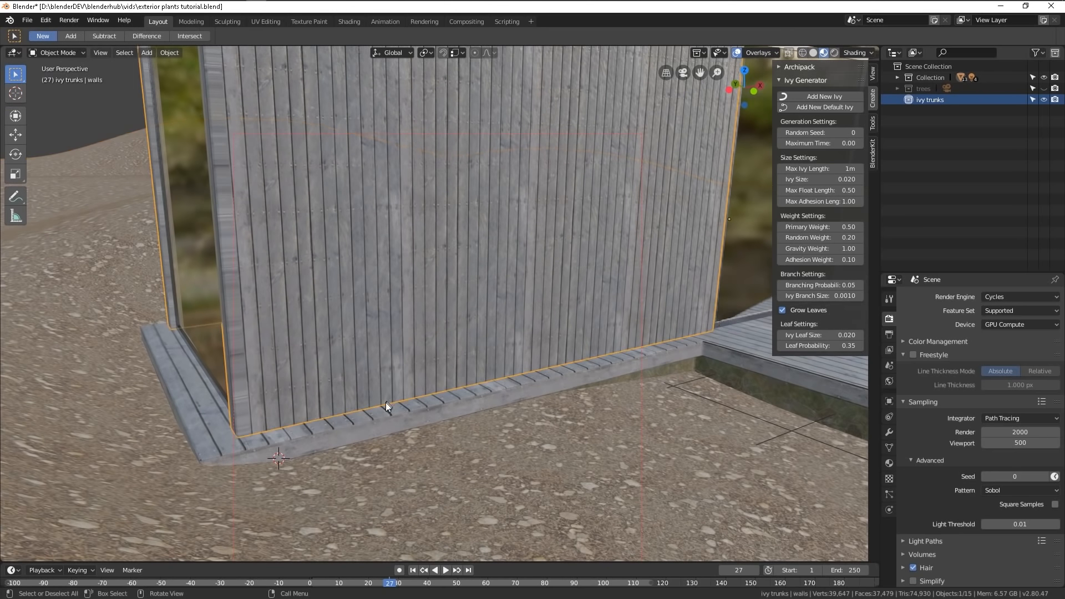
scroll(387, 401, "down", 8)
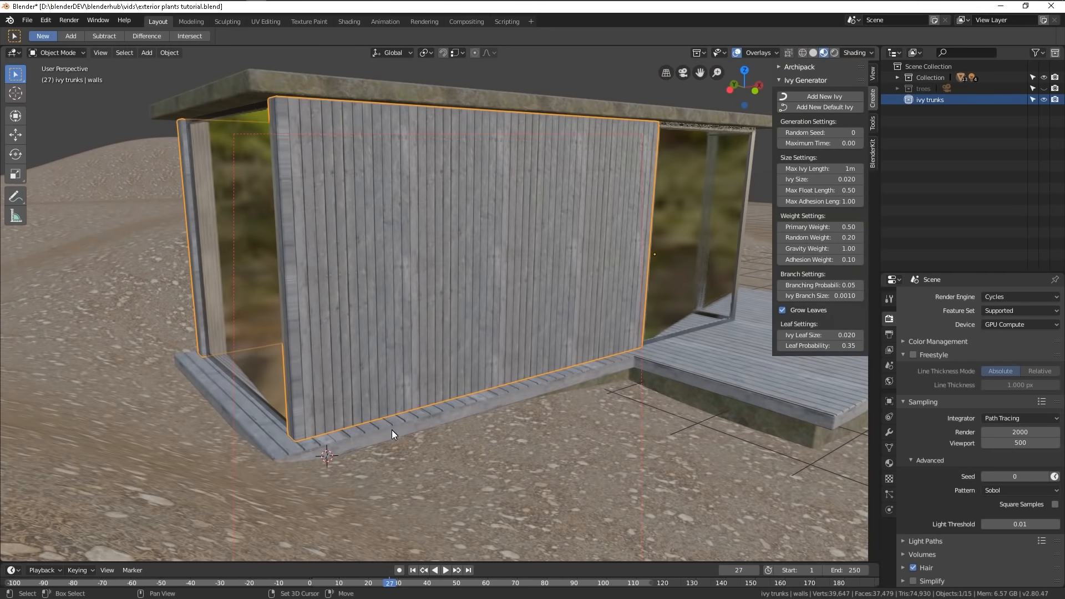
left_click(394, 431, "shift")
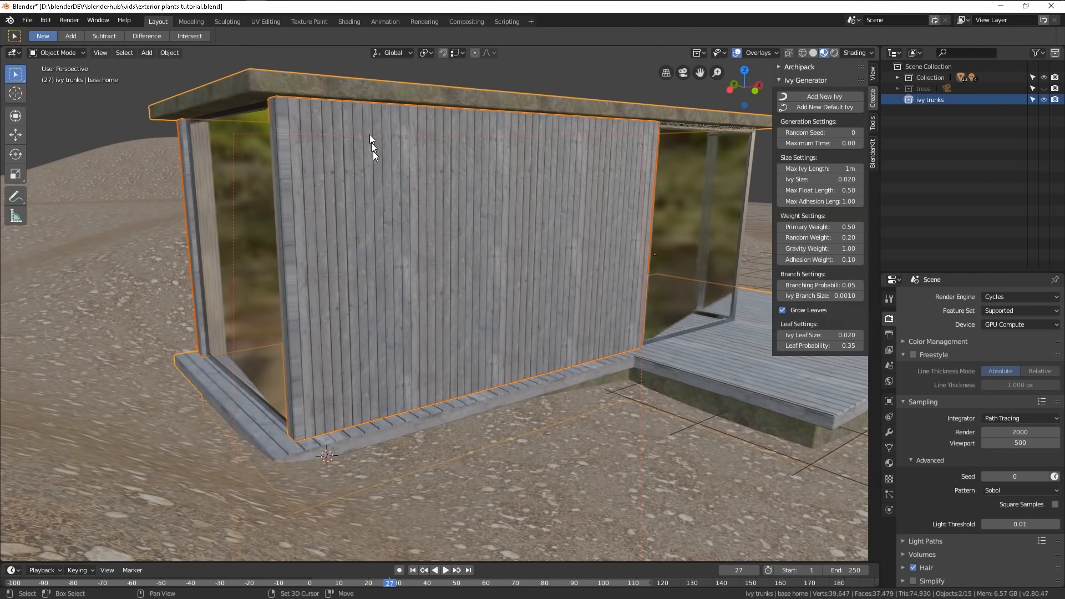
left_click(250, 330, "shift")
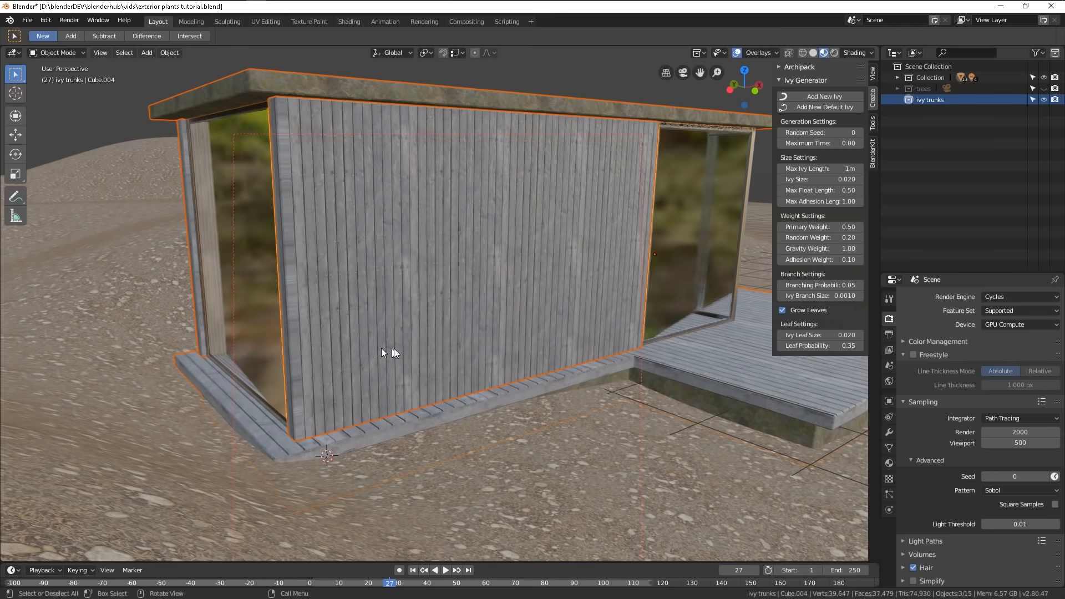
key("shift+d")
right_click(427, 308)
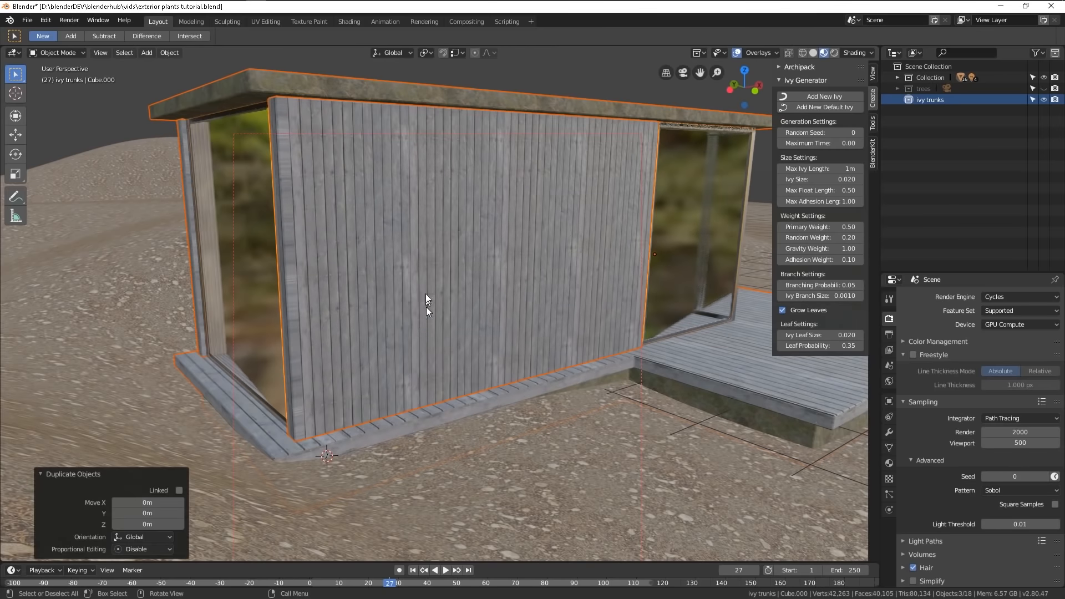
key("Delete")
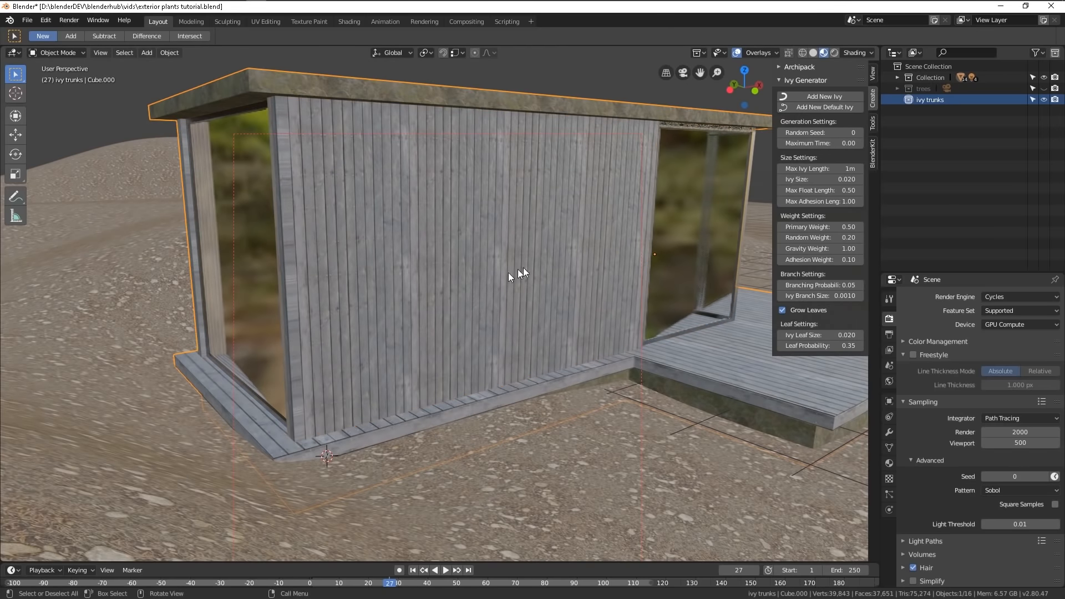
Move the joined copy to the ivy trunks collection and hide the main Collection
key("m")
left_click(534, 274)
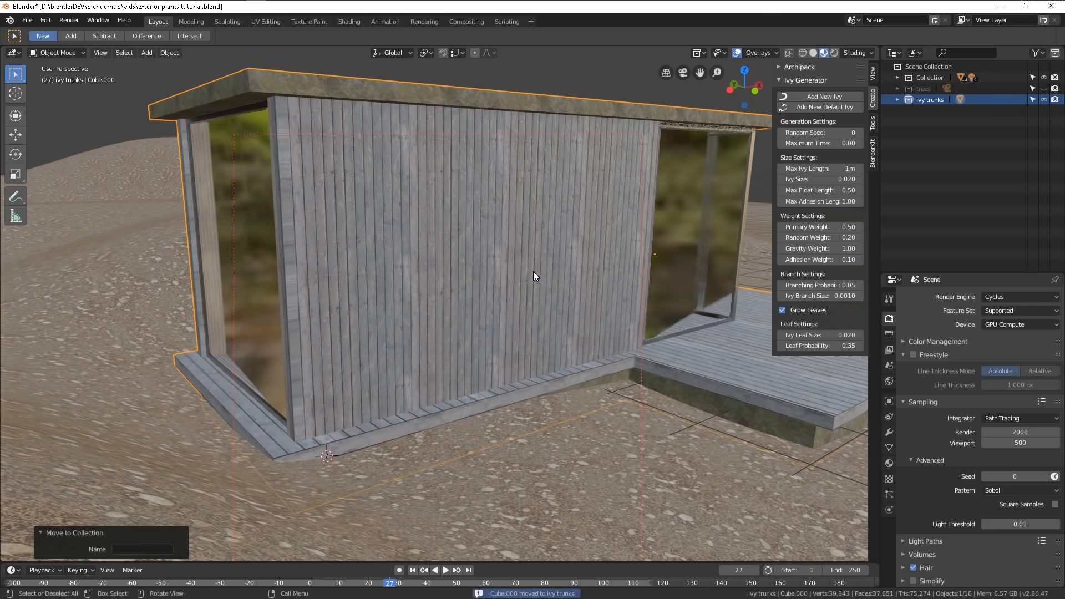
left_click_drag(1044, 78, 1044, 88)
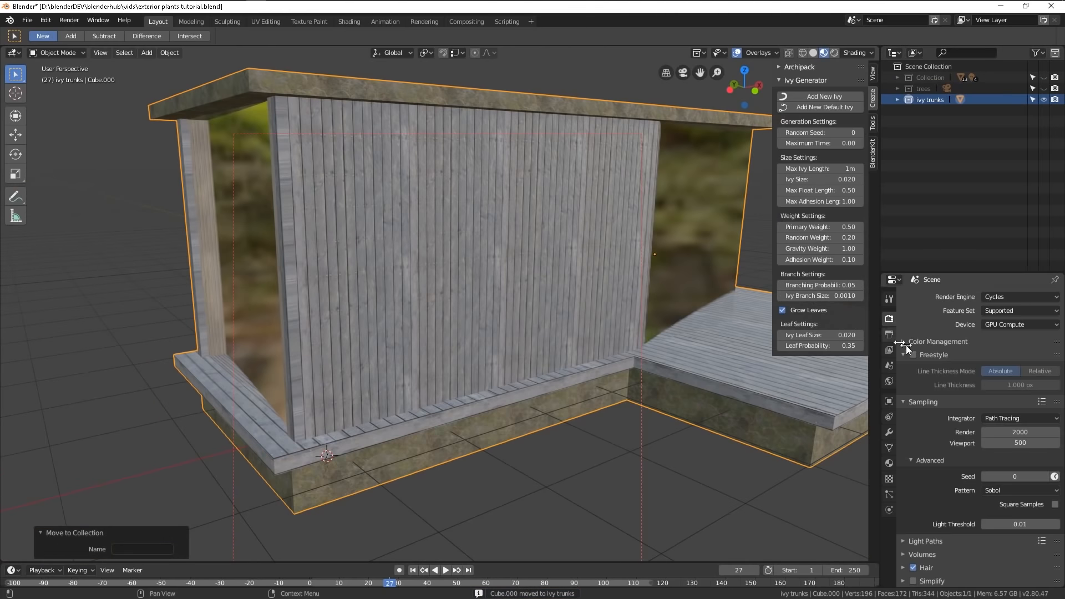
Rename the joined object as ivy collider
left_click(890, 401)
left_click(976, 297)
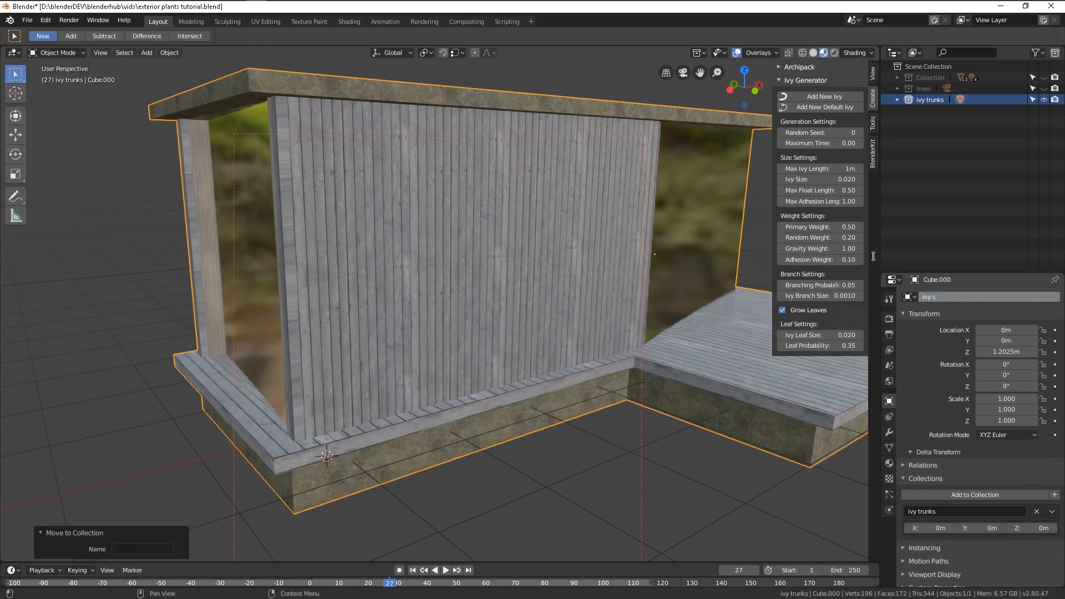
type("ivy collider")
key("Return")
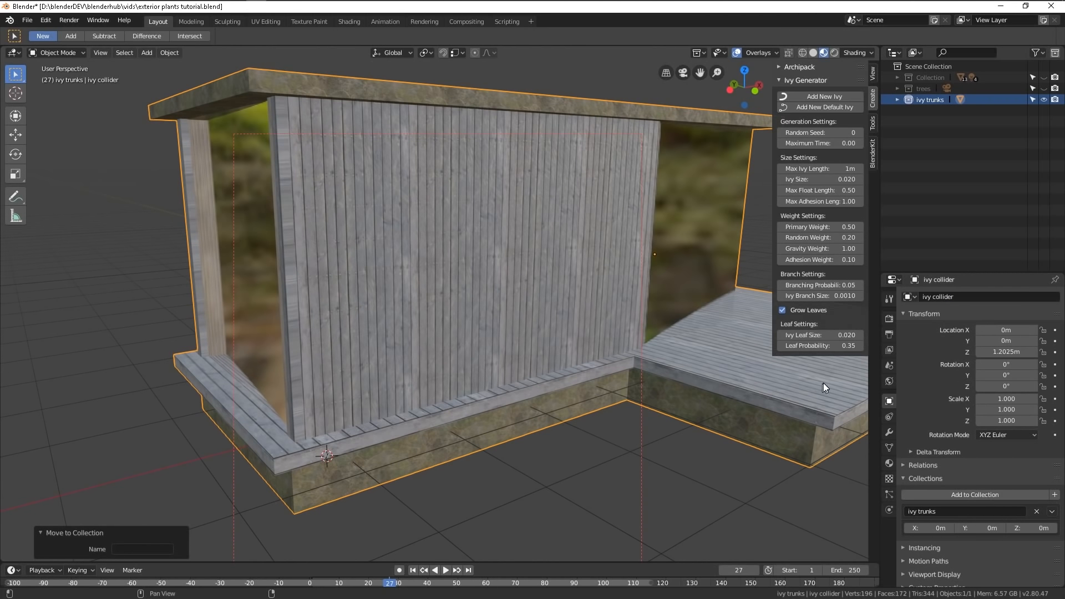
Generate a new ivy on the ivy collider from the 3D cursor with the unchanged generator settings and inspect its growth
middle_click_drag(581, 369, 572, 370)
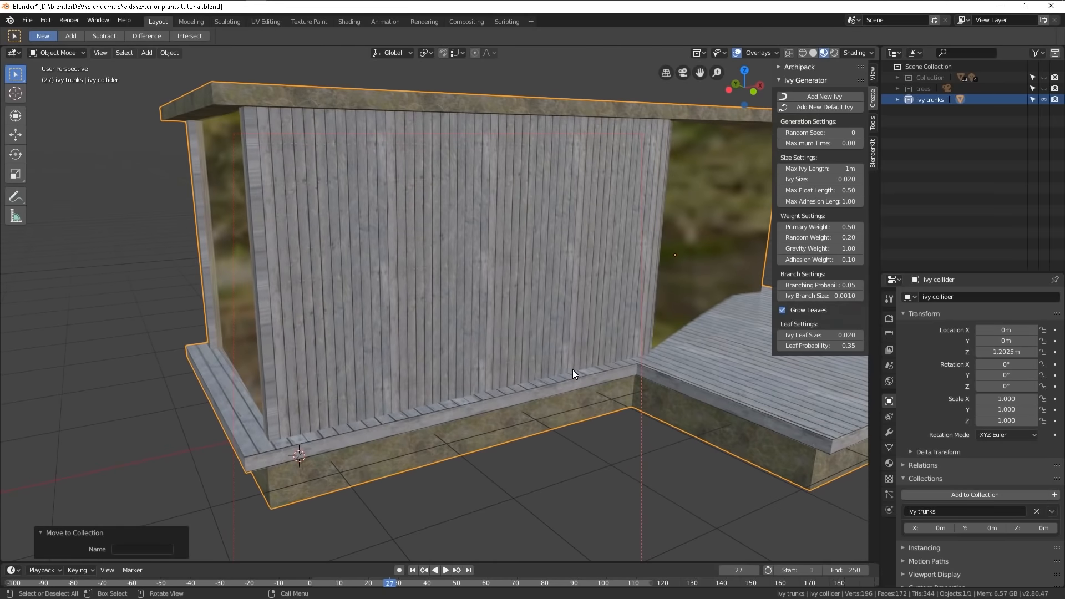
middle_click_drag(438, 364, 432, 391, "shift")
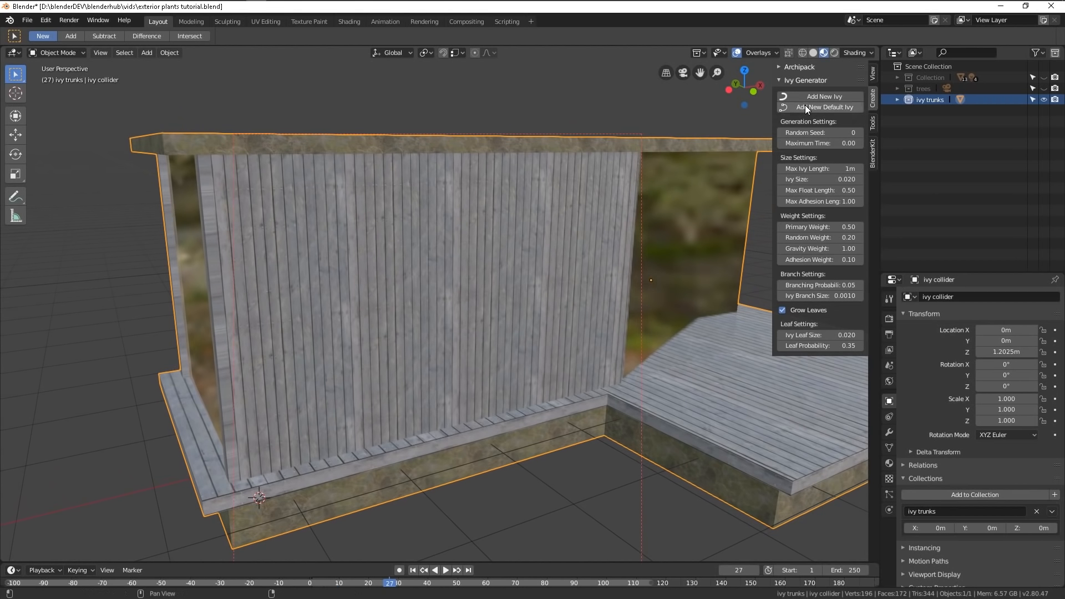
left_click(818, 97)
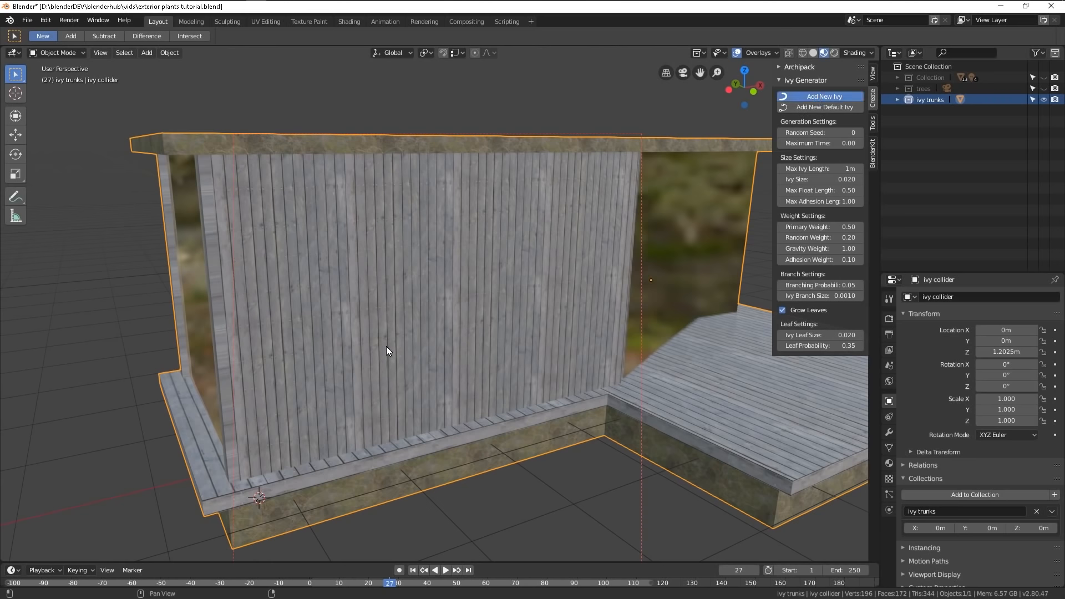
middle_click_drag(385, 349, 426, 329)
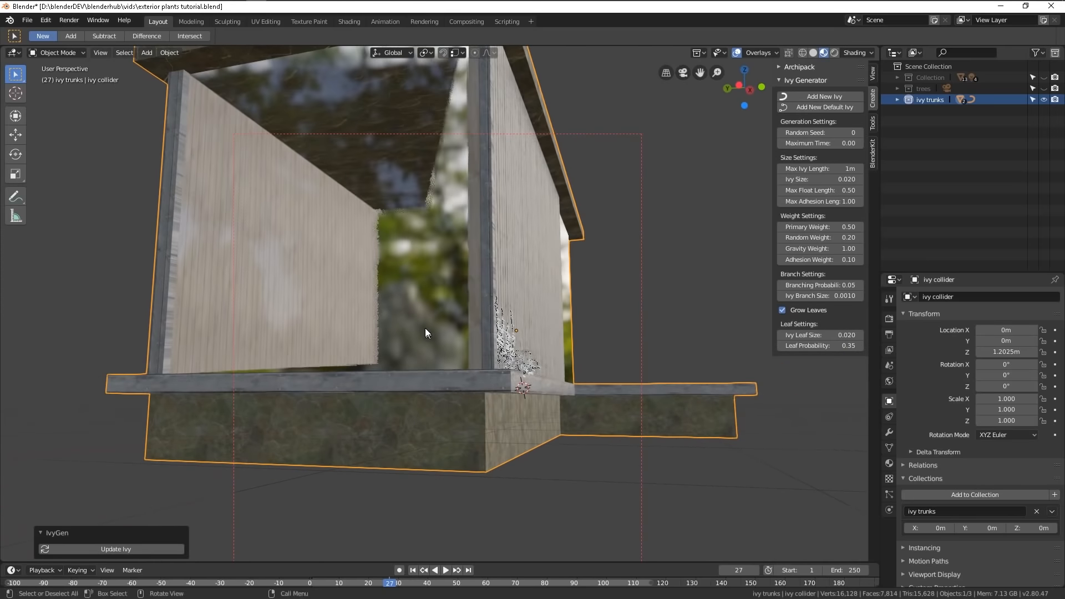
scroll(489, 395, "up", 4)
middle_click_drag(584, 344, 501, 338)
scroll(492, 372, "up", 2)
scroll(492, 373, "up", 1)
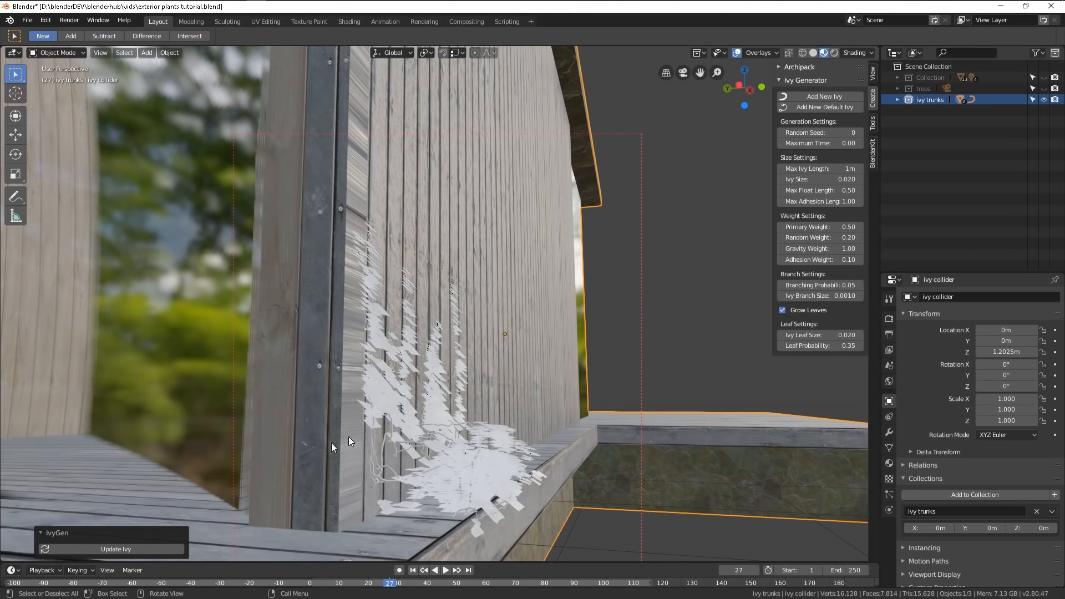
Try to delete the generated ivy leaves and branches beside the wall corner
left_click(508, 338)
middle_click_drag(609, 339, 596, 344)
key("b")
left_click_drag(622, 344, 645, 375)
key("x")
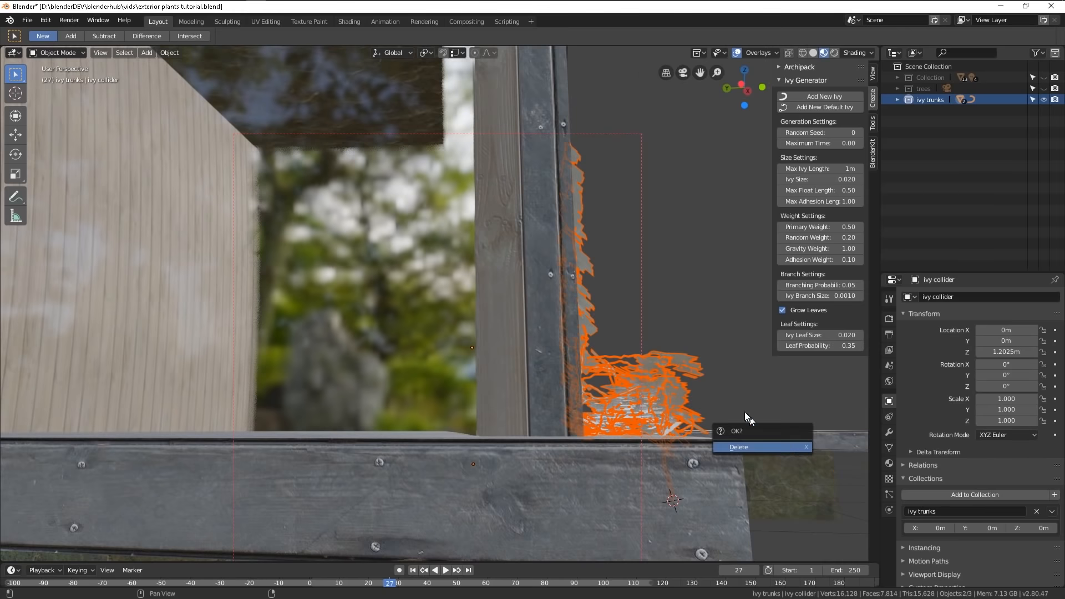
left_click(773, 441)
middle_click_drag(688, 401, 617, 416)
middle_click_drag(529, 441, 557, 365)
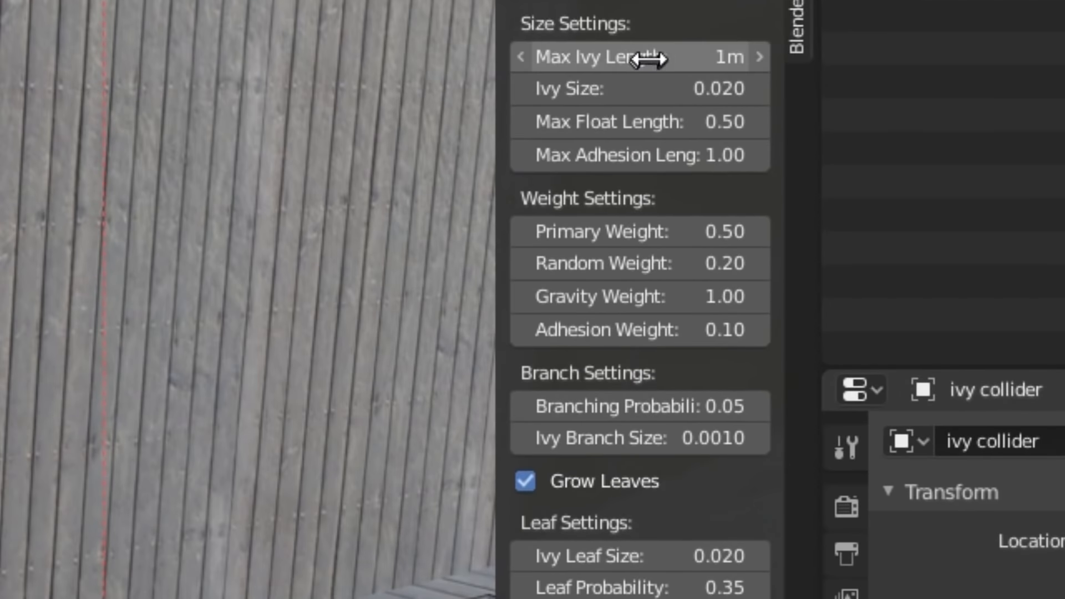
Set the maximum ivy length to 4 m and regenerate the ivy on the wall
left_click(714, 102)
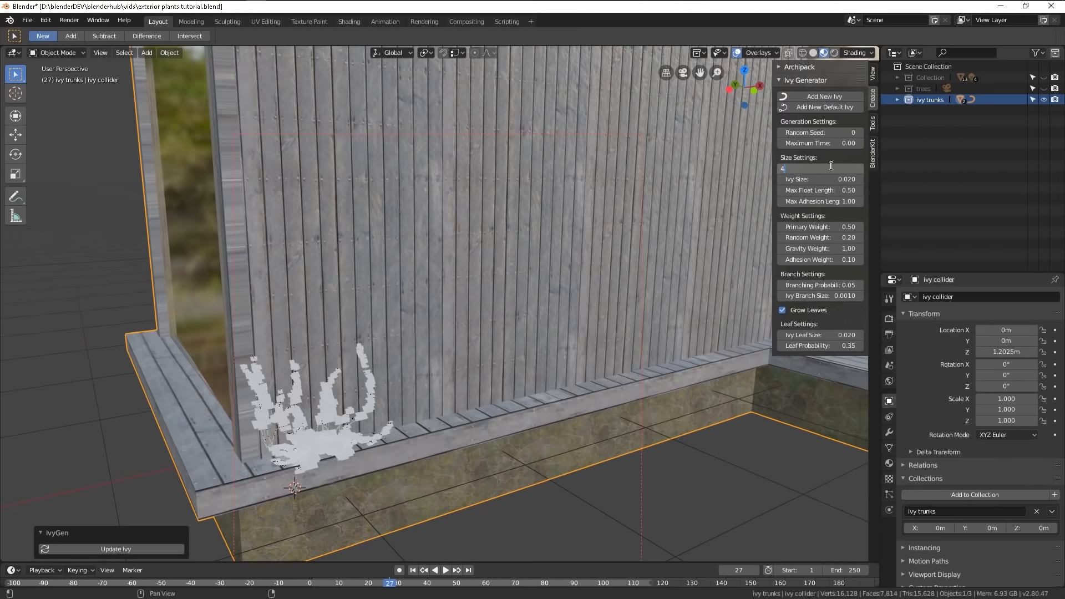
type("4")
key("Return")
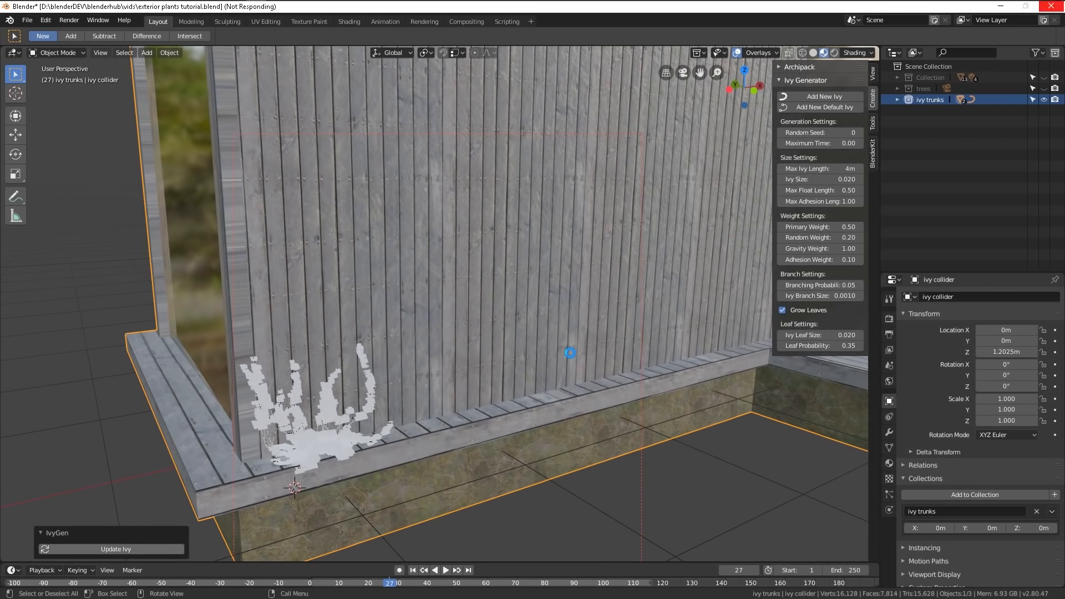
scroll(570, 332, "down", 2)
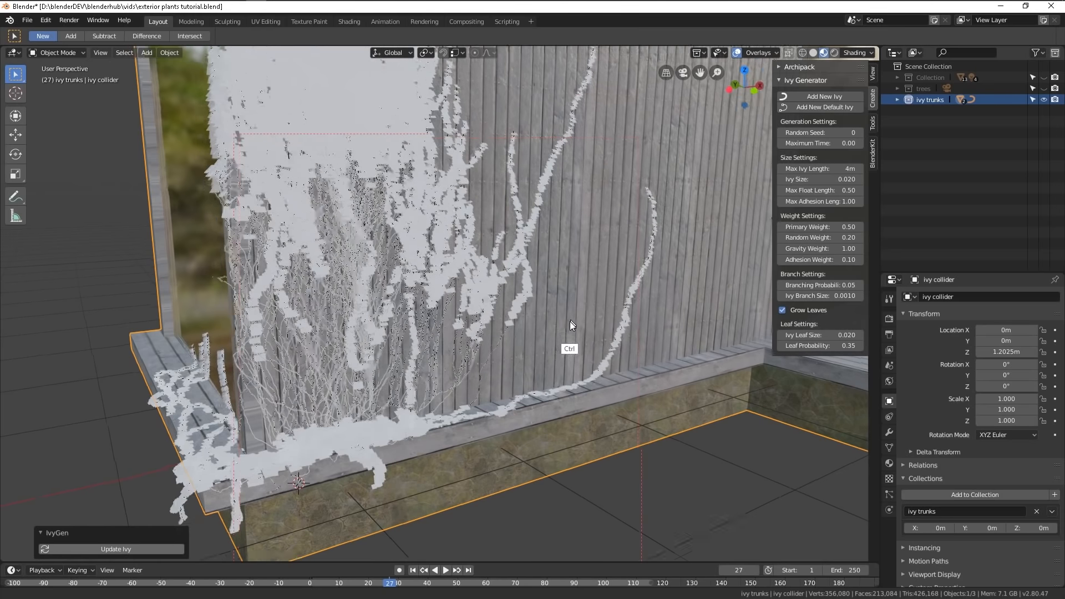
mouse_move(566, 352)
middle_mouse_down("shift")
mouse_move(576, 380)
mouse_move(581, 363)
middle_mouse_up("shift")
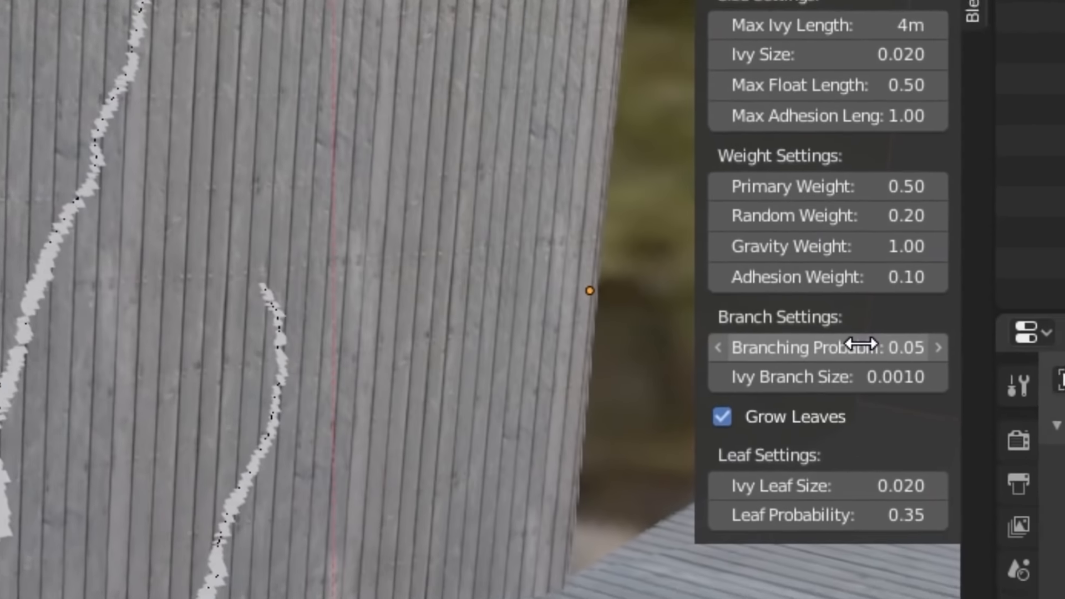
Set the ivy's branching probability to 0.02
left_click(860, 344)
type(".02")
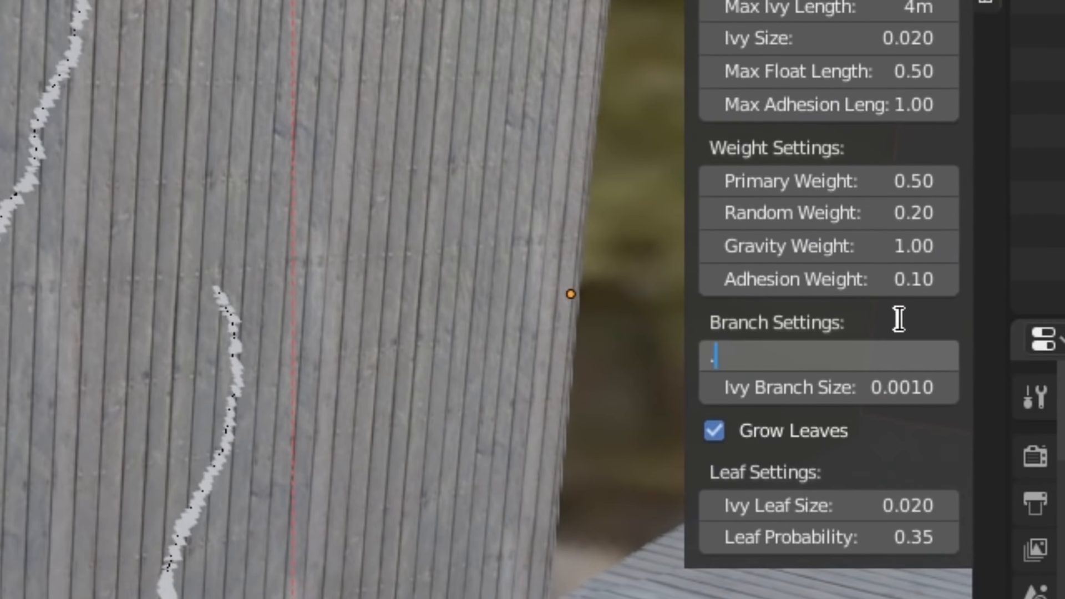
key("Return")
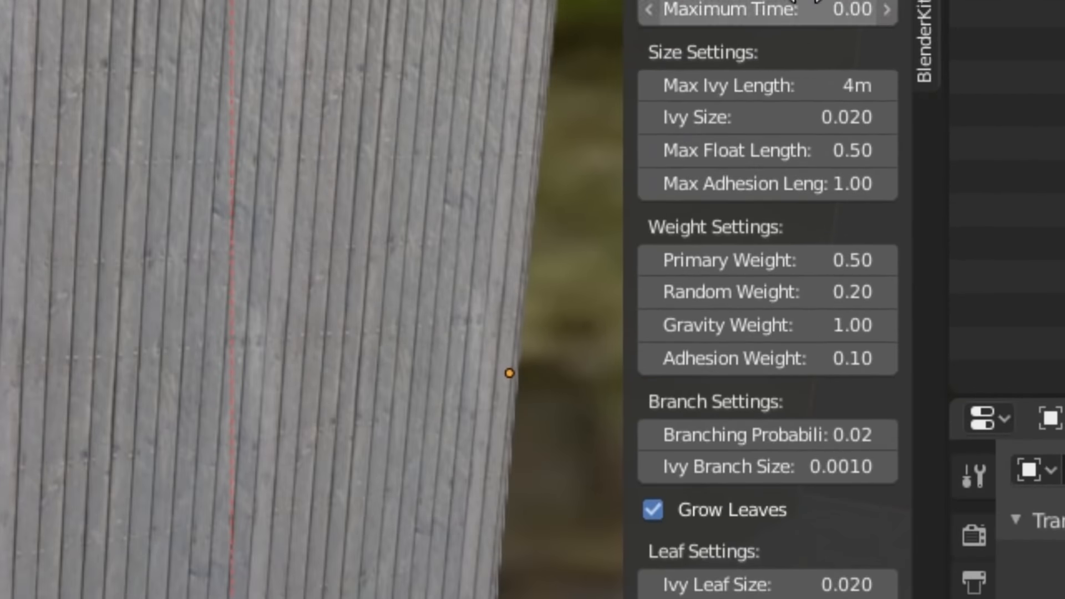
Set the ivy size to 0.1 and the branching probability to 0.1 in the ivy generator settings
left_click(788, 117)
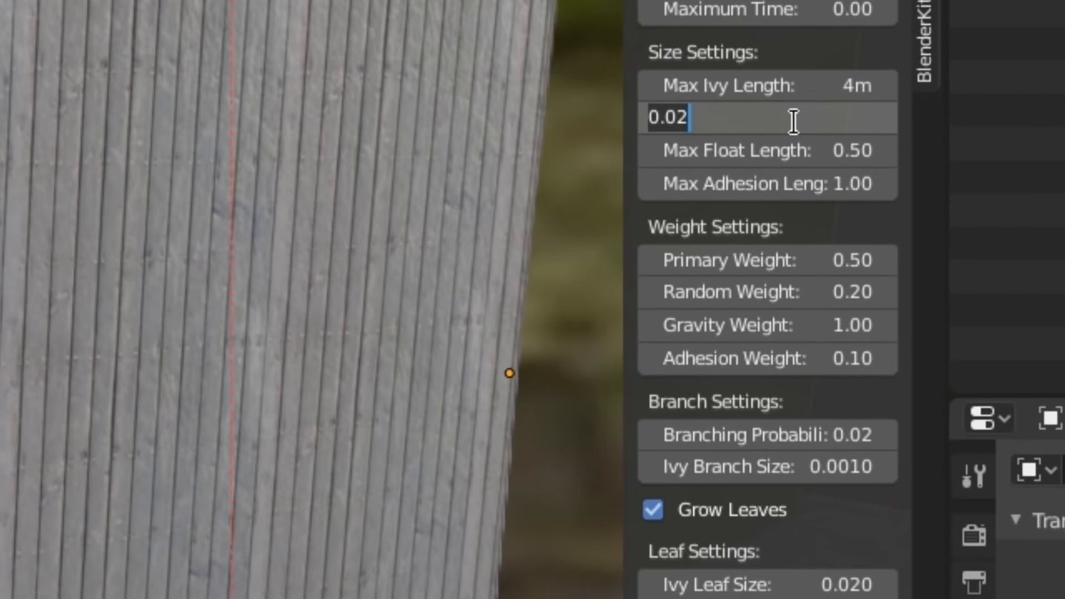
type("0.1")
key("Return")
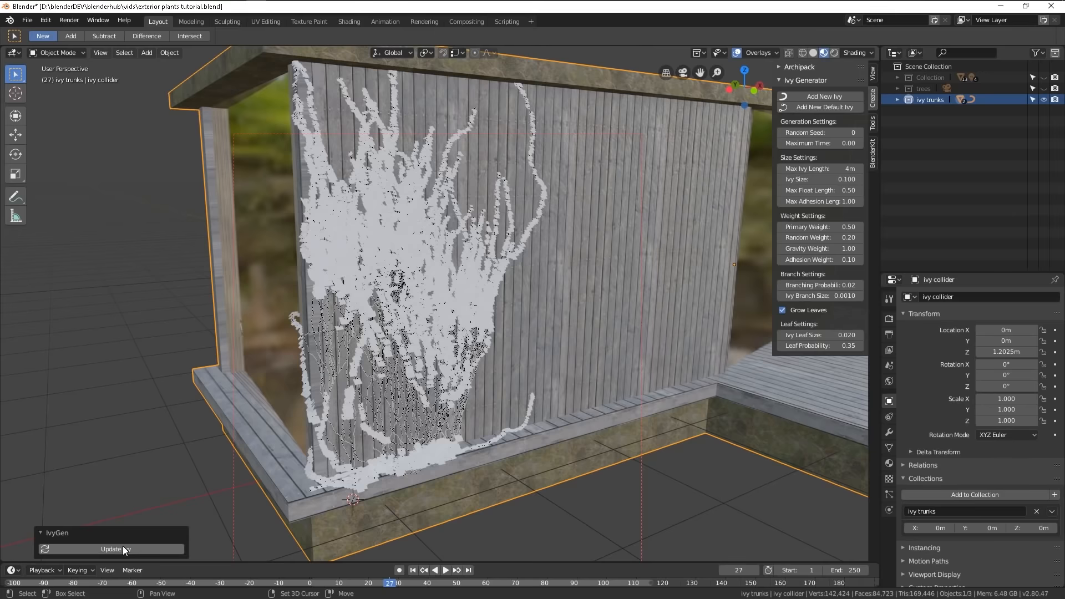
left_click(771, 438)
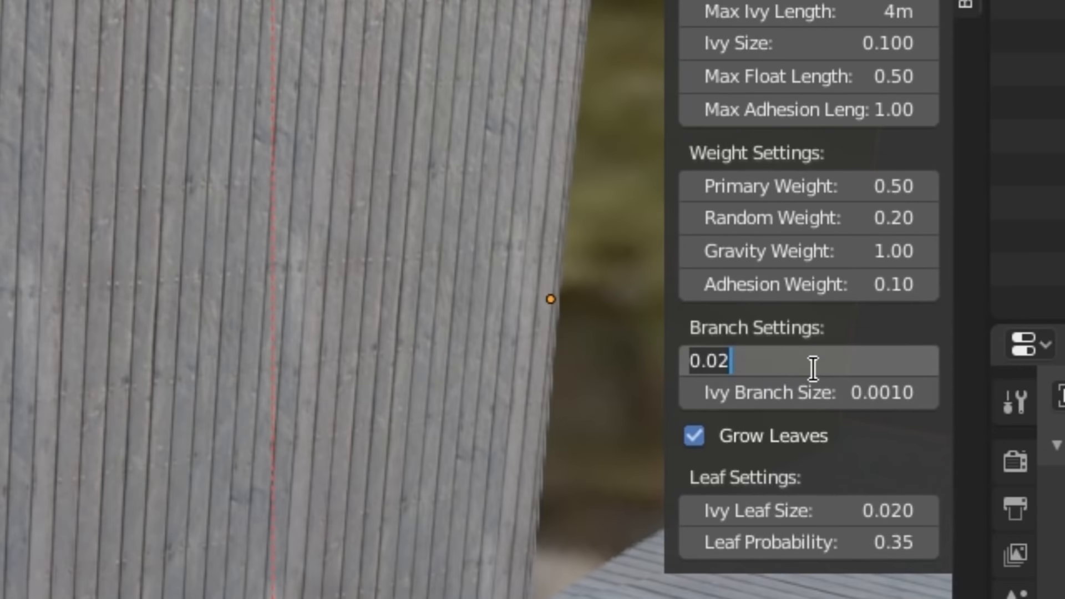
type("0.1")
key("Return")
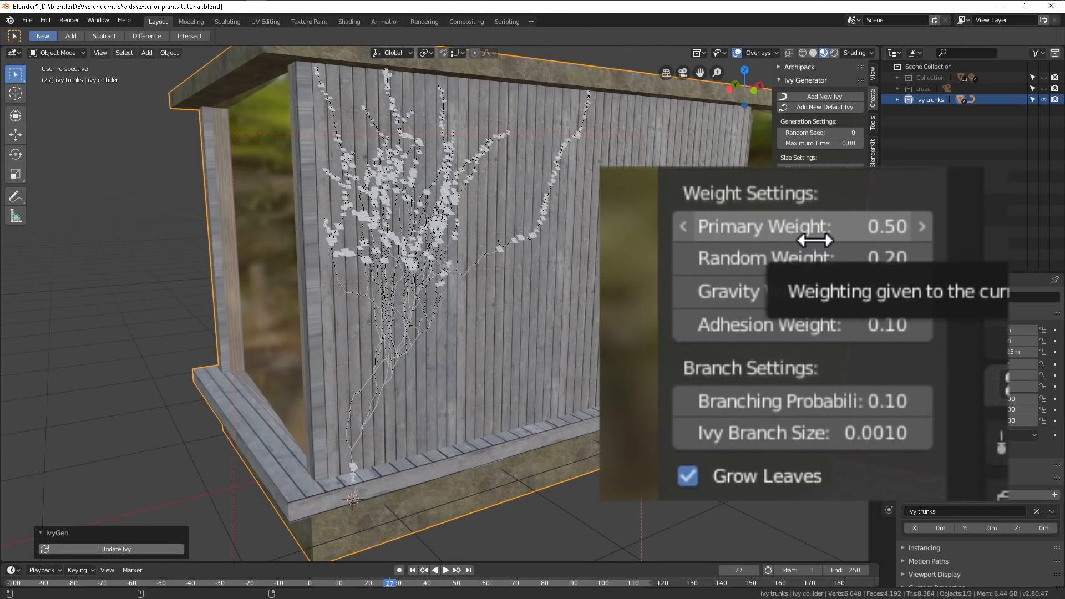
Set the ivy's primary weight to 1 and regenerate the ivy on the wall
left_click(864, 225)
type("1")
key("Return")
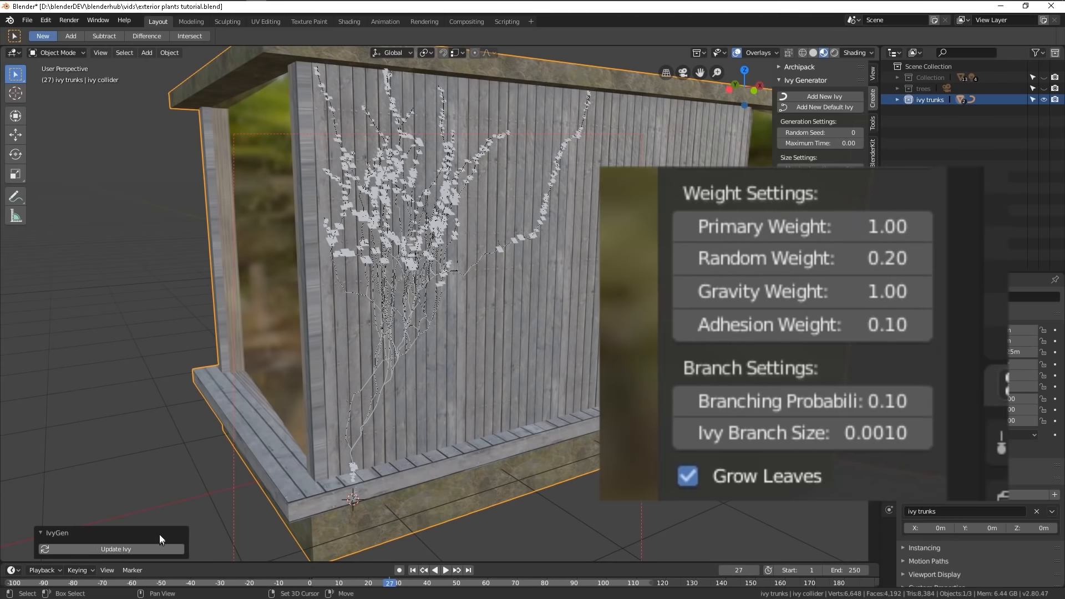
left_click(147, 548)
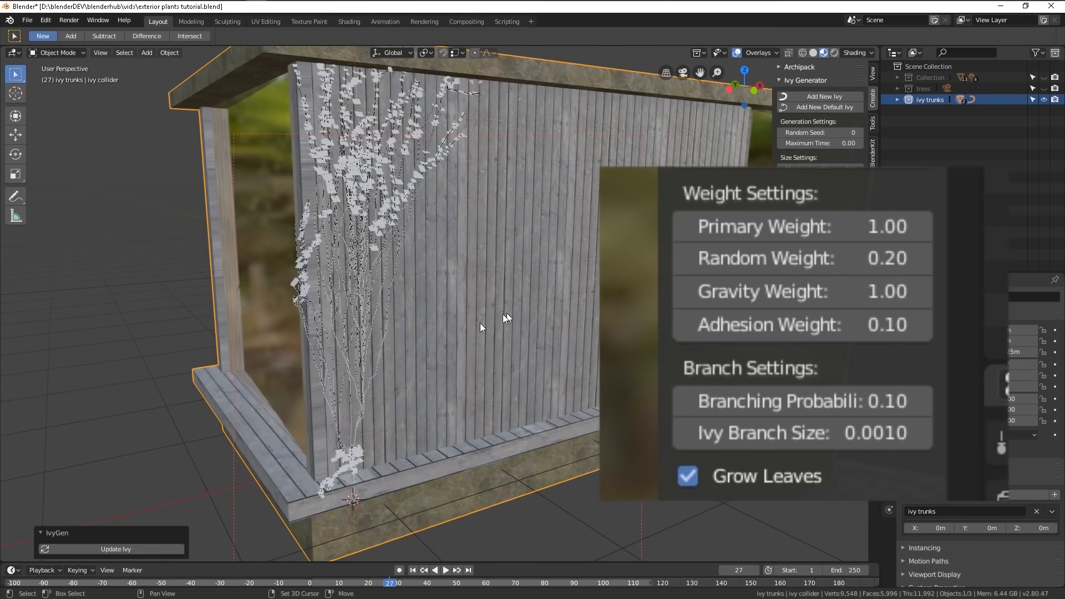
Set the ivy's random weight to 0.5 and update the ivy with the new value
left_click(837, 229)
left_click(840, 255)
left_click(839, 256)
type("0.5")
key("Return")
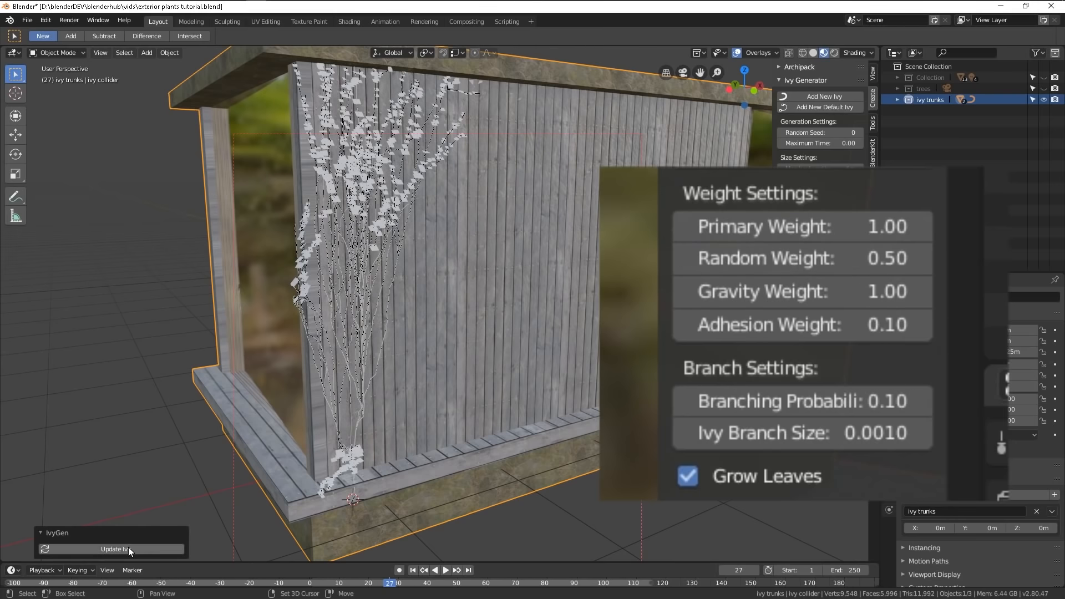
left_click(169, 546)
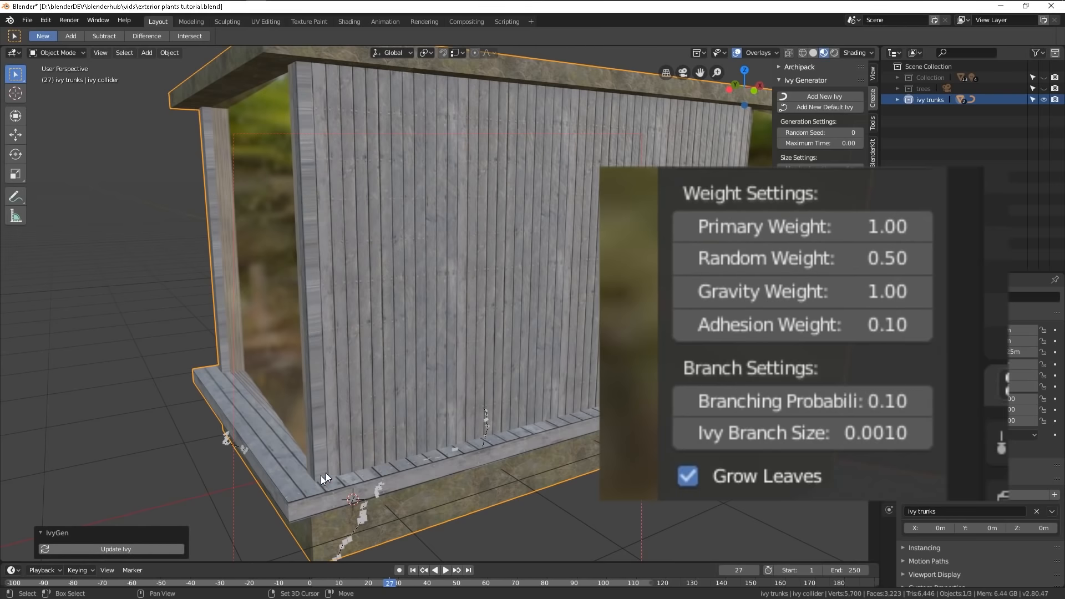